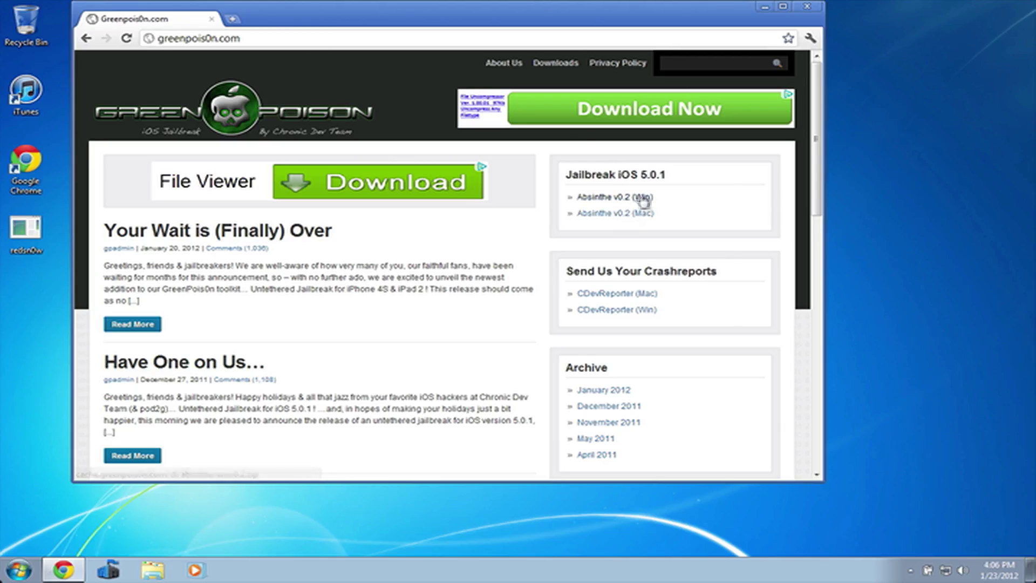
- Download absinthe-win-0.2.zip from the Absinthe v0.2 (Win) link under Jailbreak iOS 5.0.1
click(647, 200)
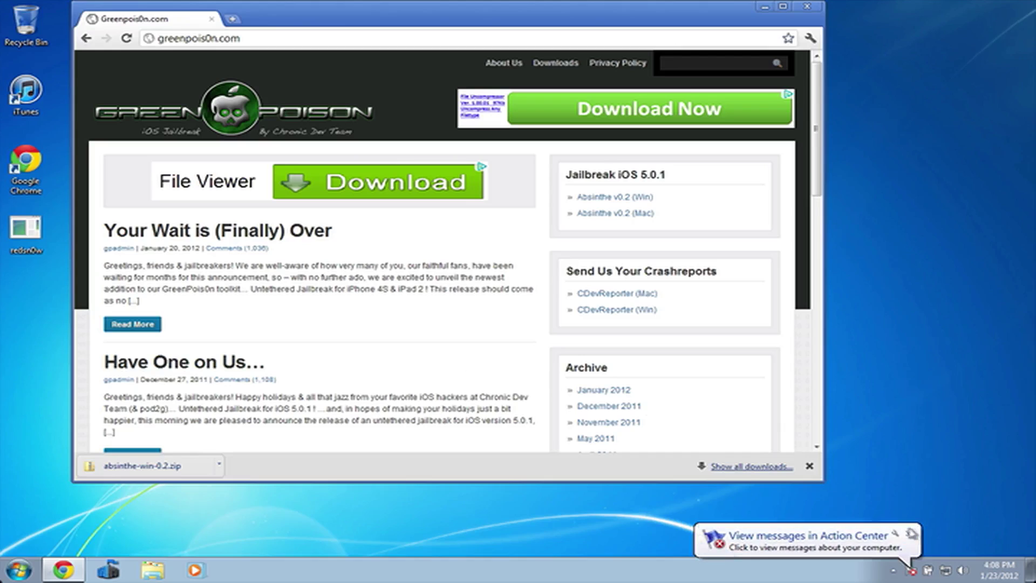
- Dismiss the Action Center notification balloon over the Chrome window
click(910, 535)
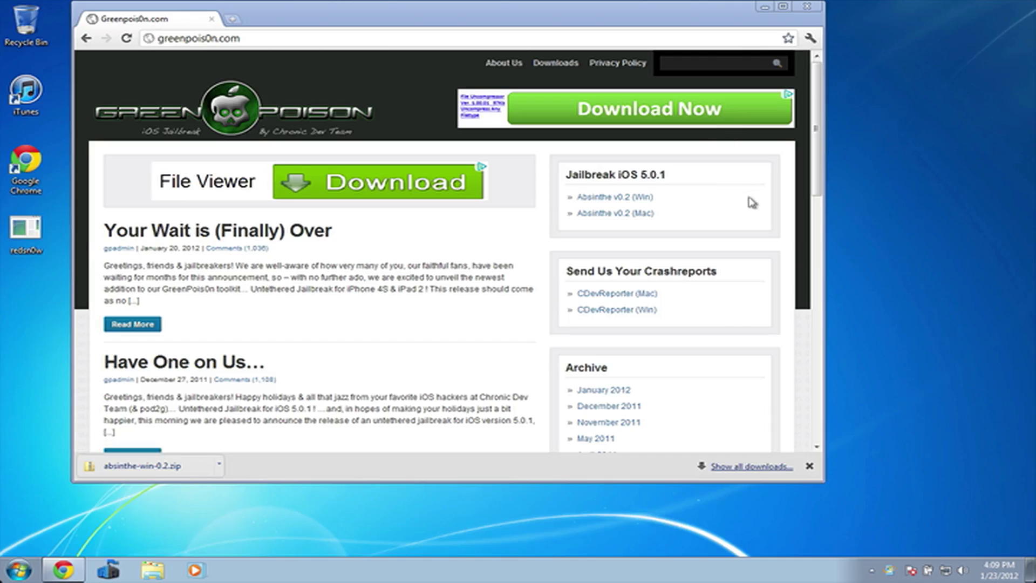
- Move the absinthe-win-0.2 zip from the Downloads folder onto the desktop
key(super)
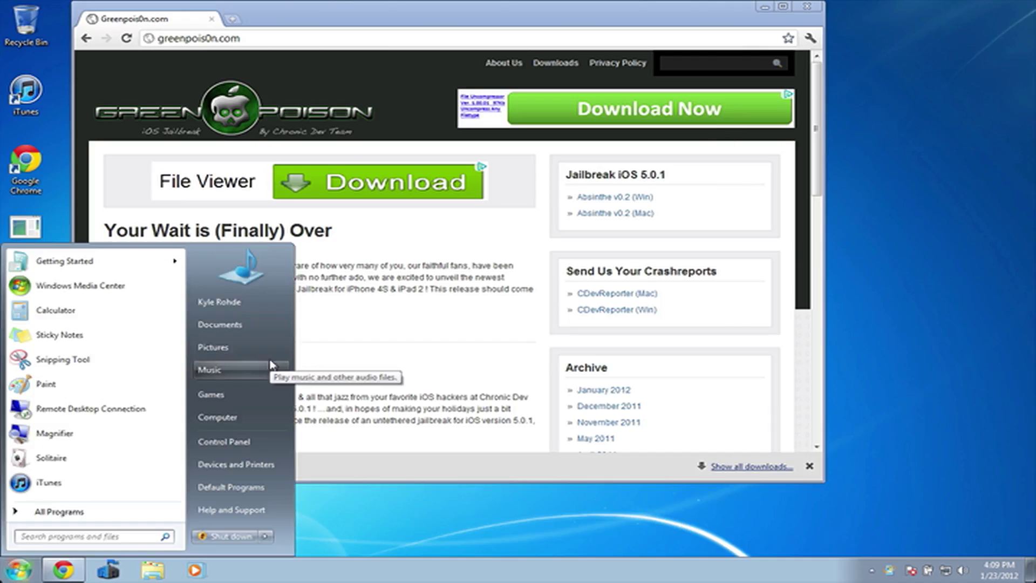
click(269, 327)
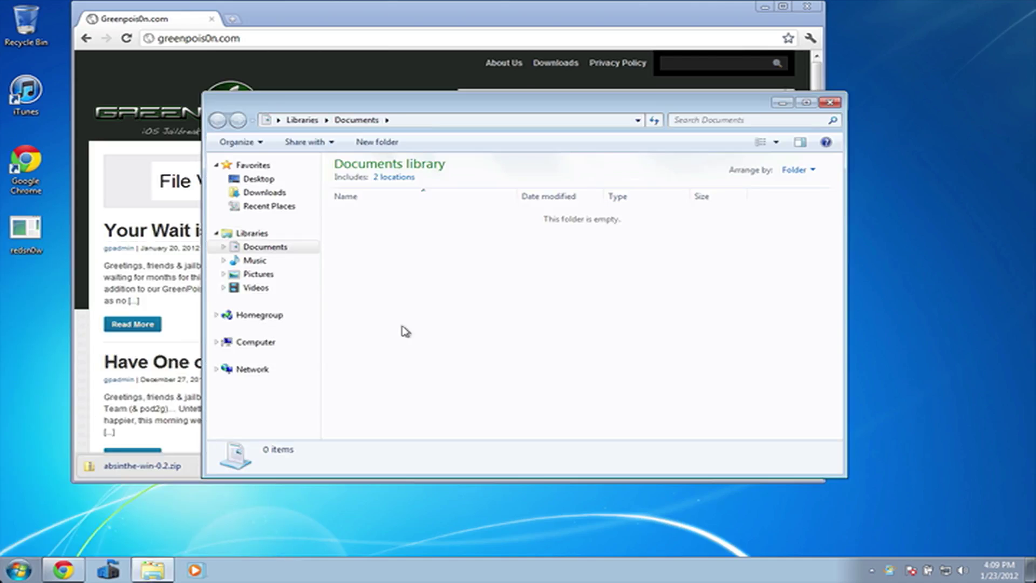
click(292, 193)
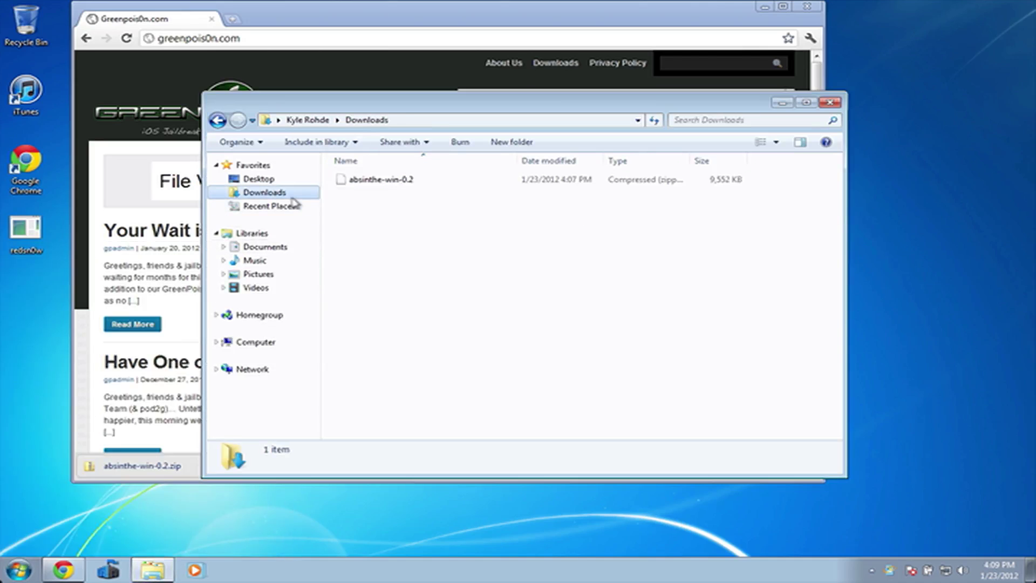
click(417, 183)
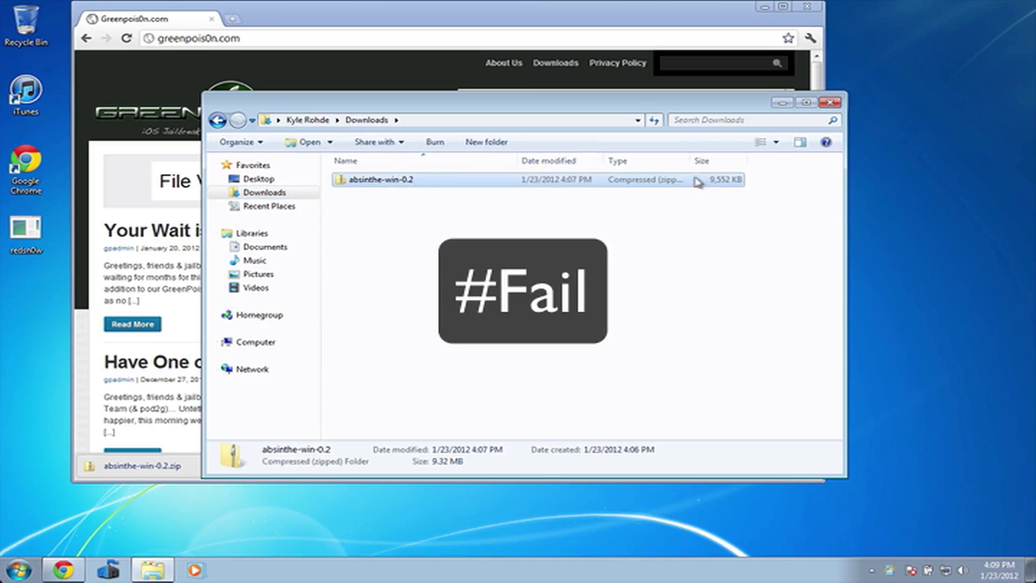
drag(724, 180, 928, 182)
click(830, 102)
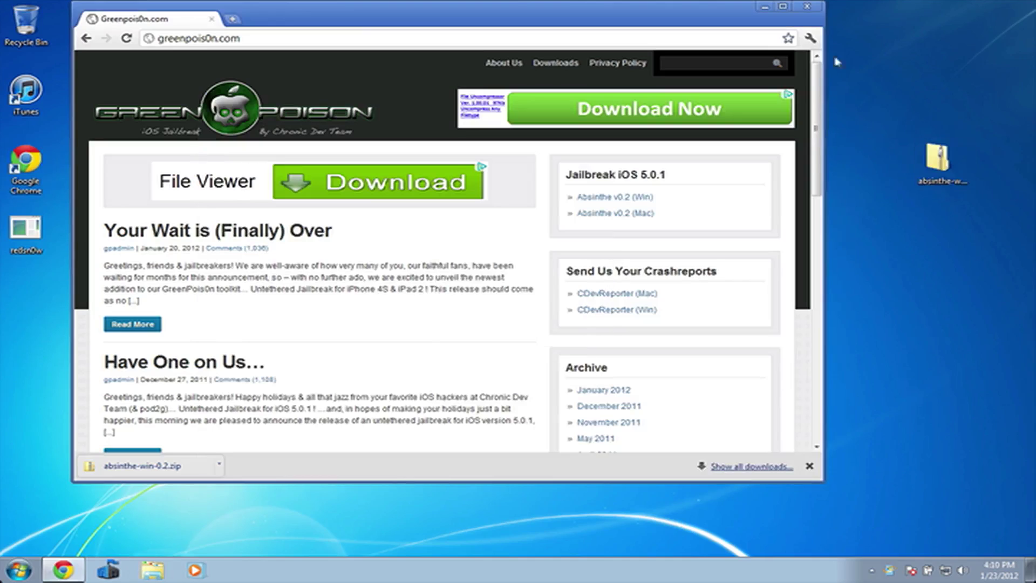
- Open the desktop zip and copy its data folder and absinthe application to the desktop
click(765, 7)
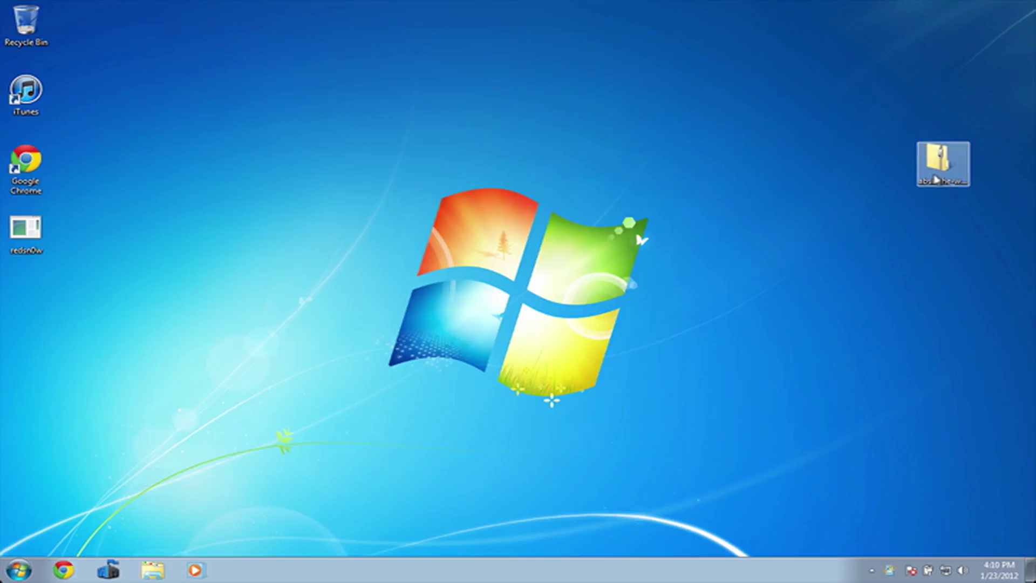
double_click(936, 180)
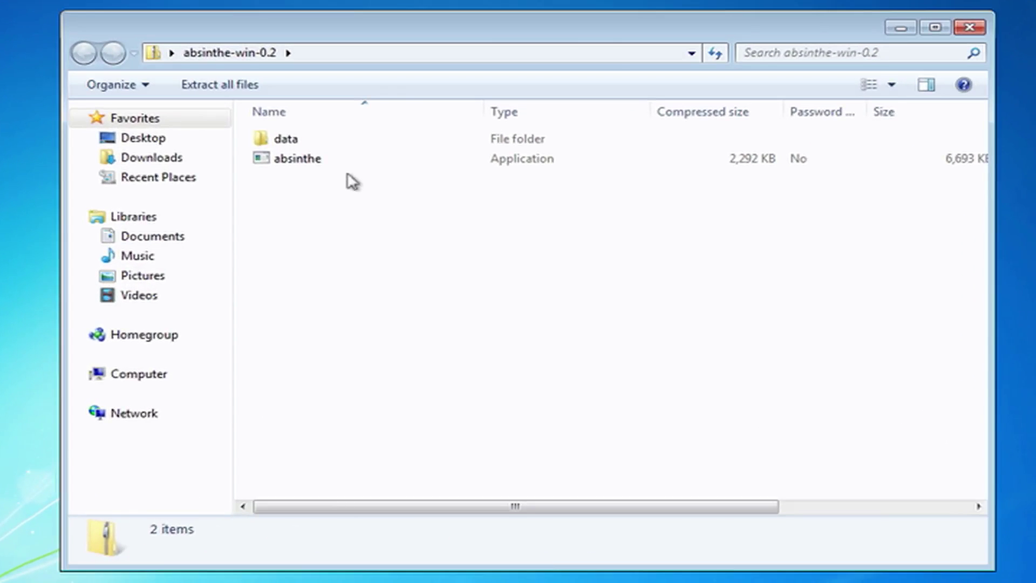
drag(401, 207, 382, 185)
drag(322, 146, 20, 157)
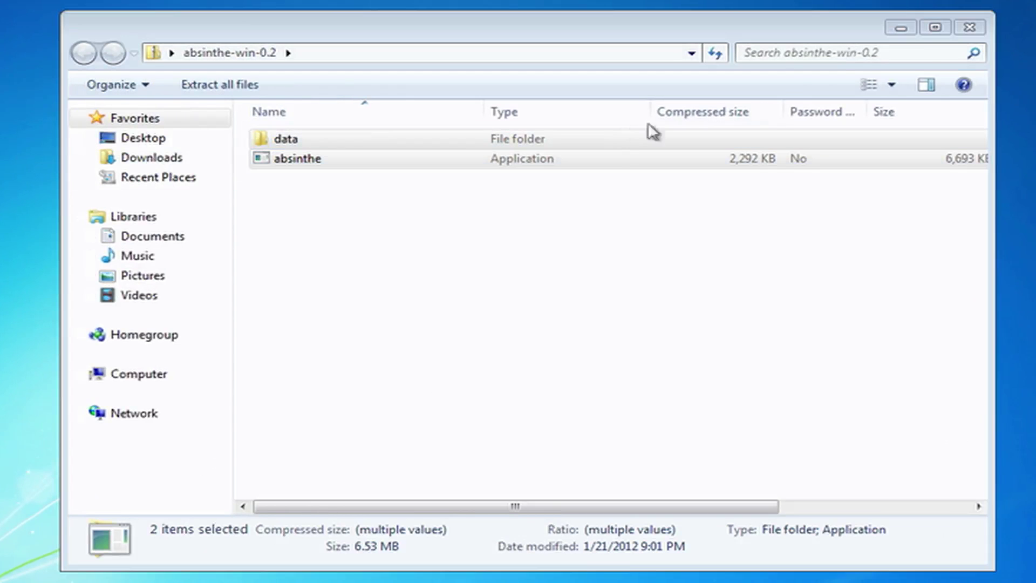
- Once copying finishes, open the extracted data folder holding 9A334, 9A405, 9A406 and common
click(969, 27)
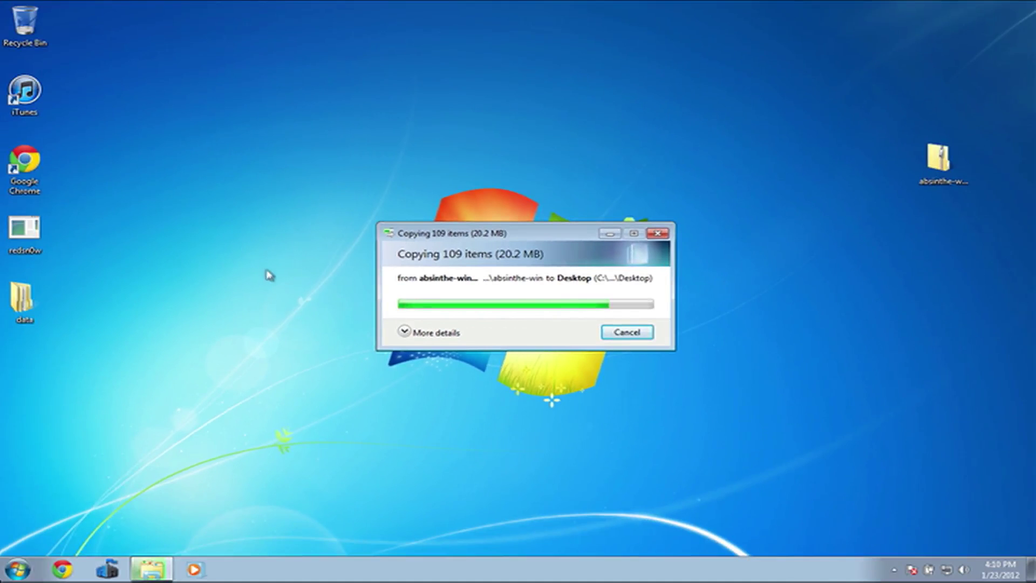
drag(585, 241, 488, 131)
click(249, 285)
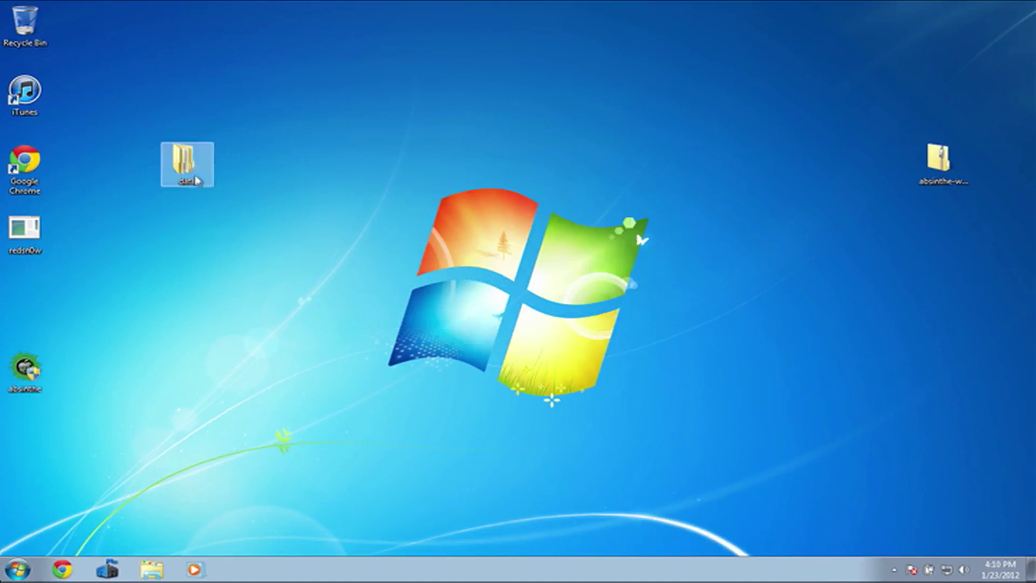
double_click(187, 162)
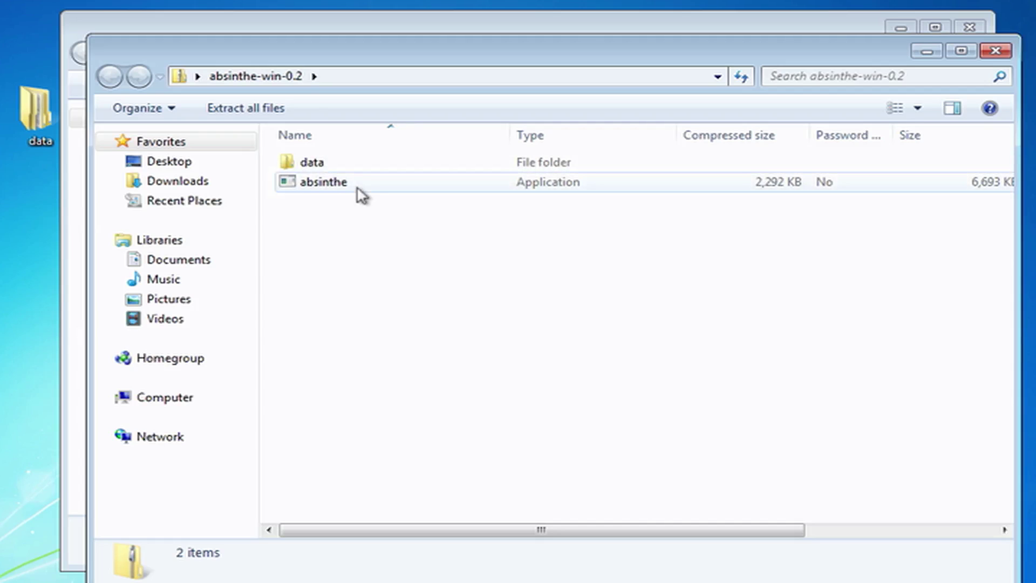
- Browse into the data folder's 9A406 > iPhone4,1 subfolder
double_click(32, 116)
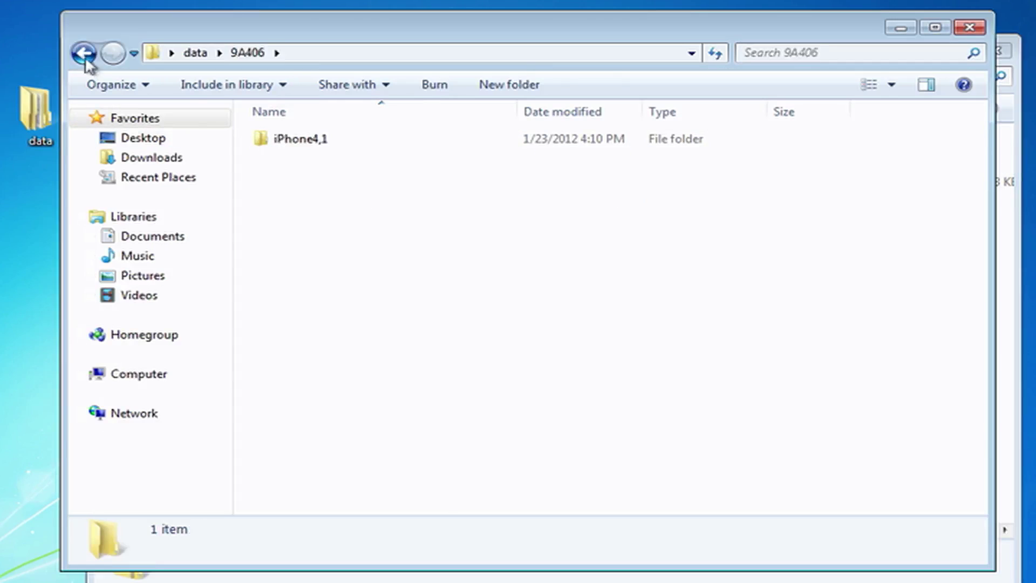
click(83, 53)
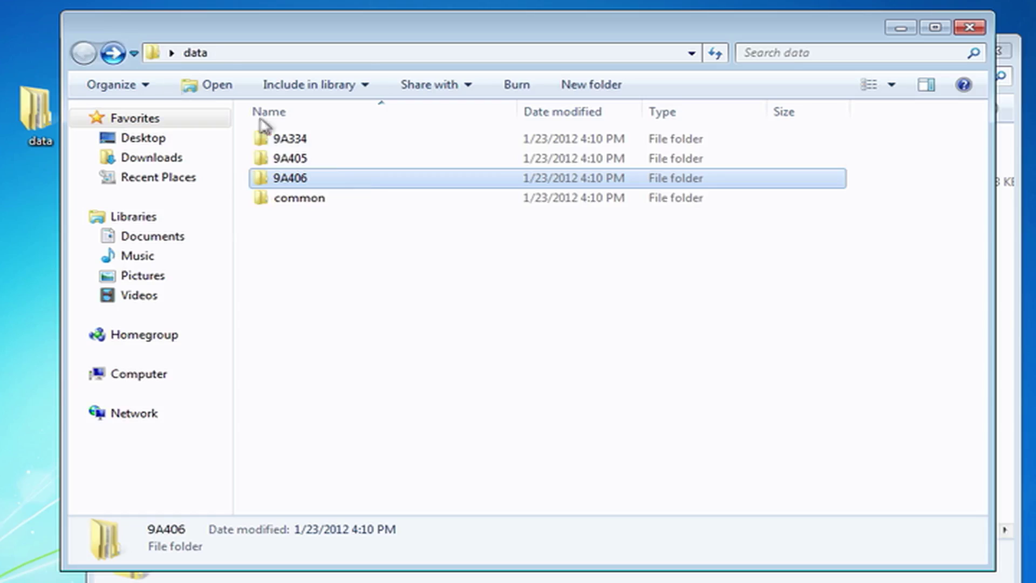
double_click(357, 180)
double_click(330, 145)
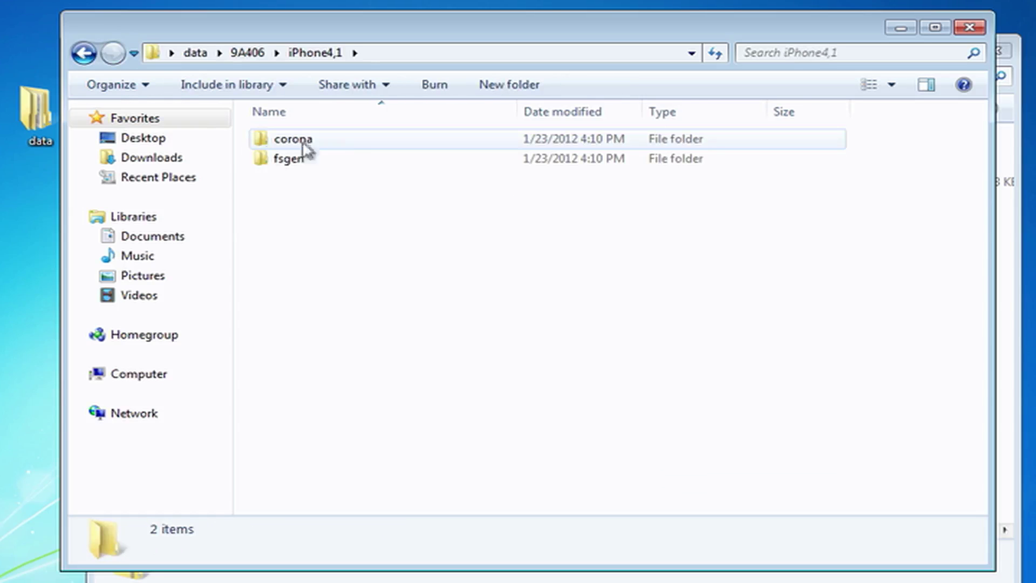
- Back out to the data folder and close both Explorer windows
click(83, 52)
click(83, 52)
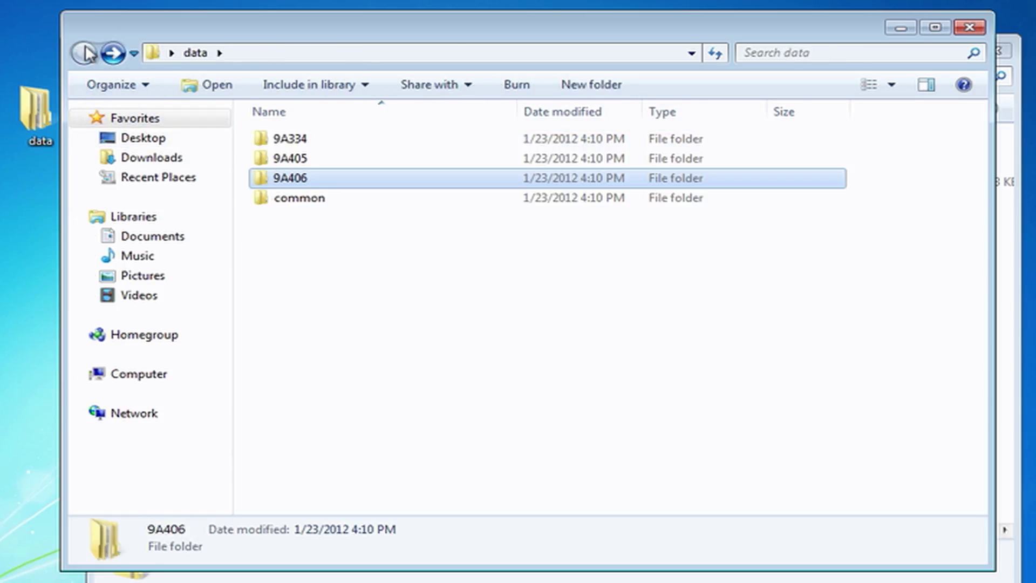
click(969, 27)
click(996, 47)
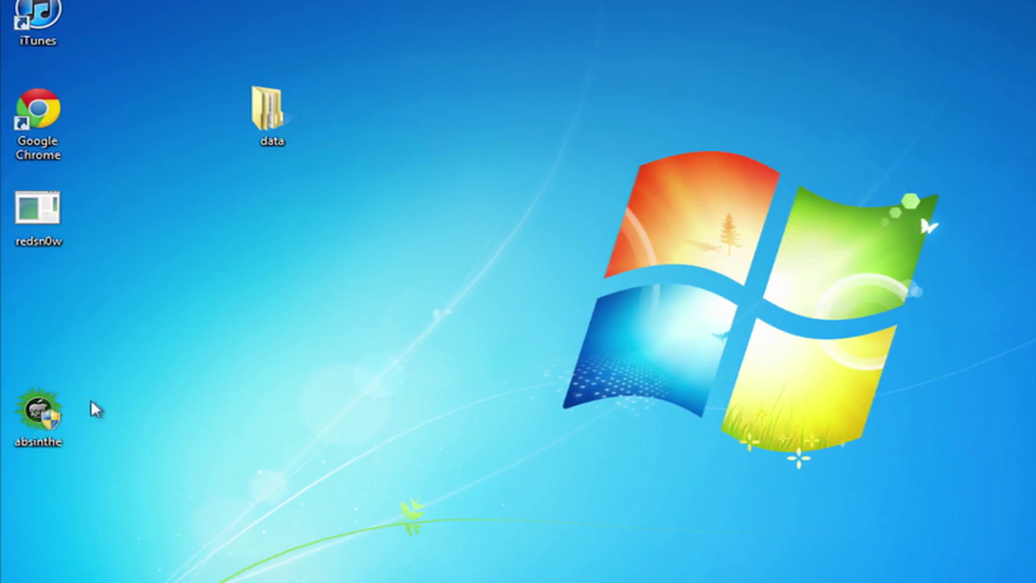
- Launch absinthe from the desktop as administrator, approving the UAC prompt
right_click(52, 416)
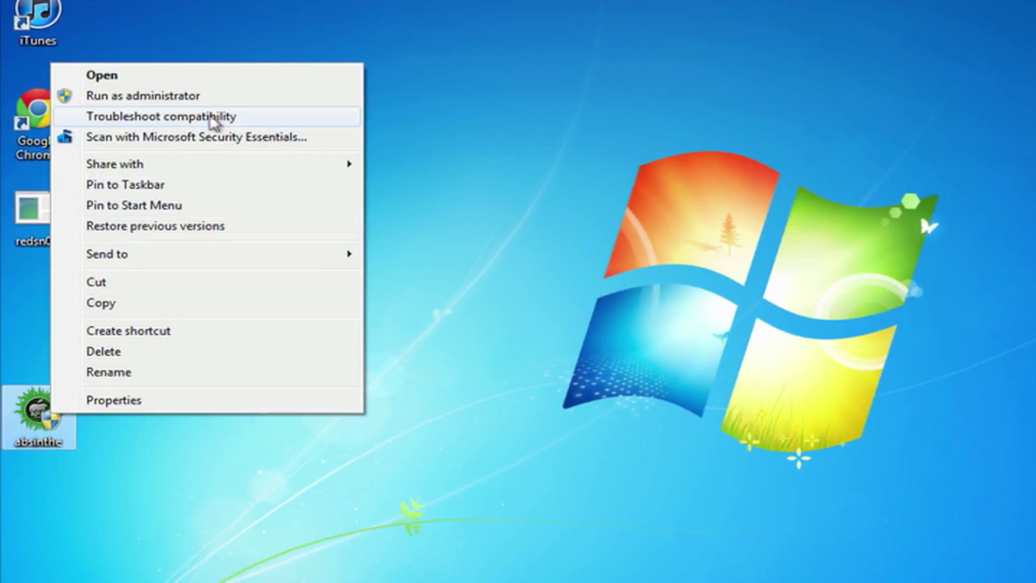
click(206, 102)
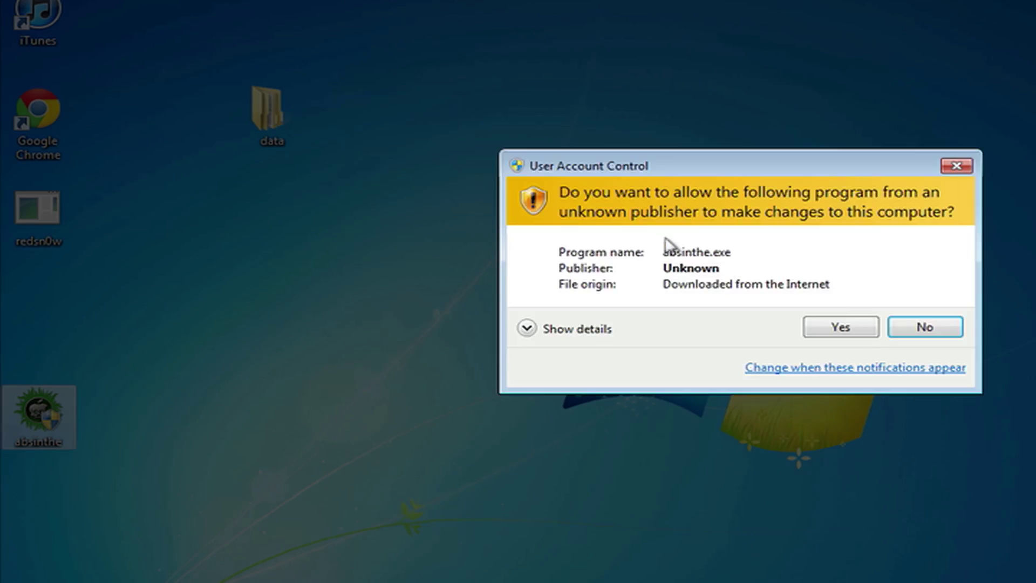
click(864, 328)
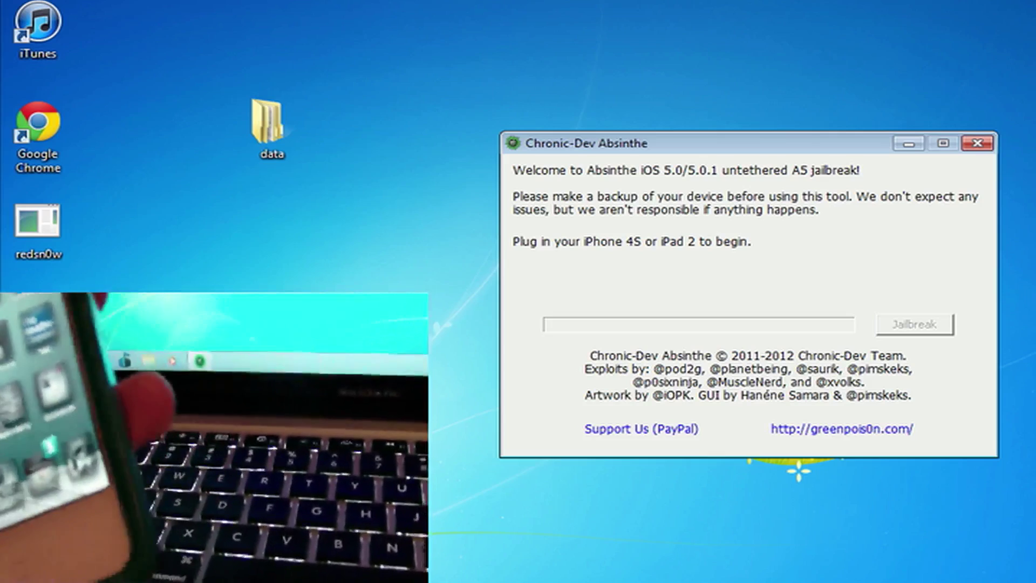
click(39, 429)
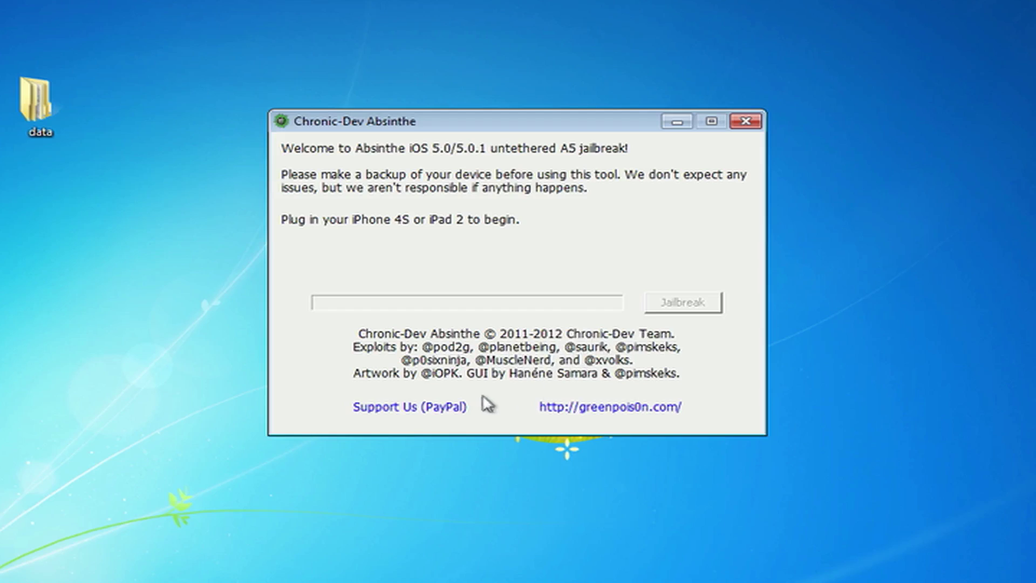
- Open the Support Us (PayPal) donation page and close the Absinthe window
click(451, 408)
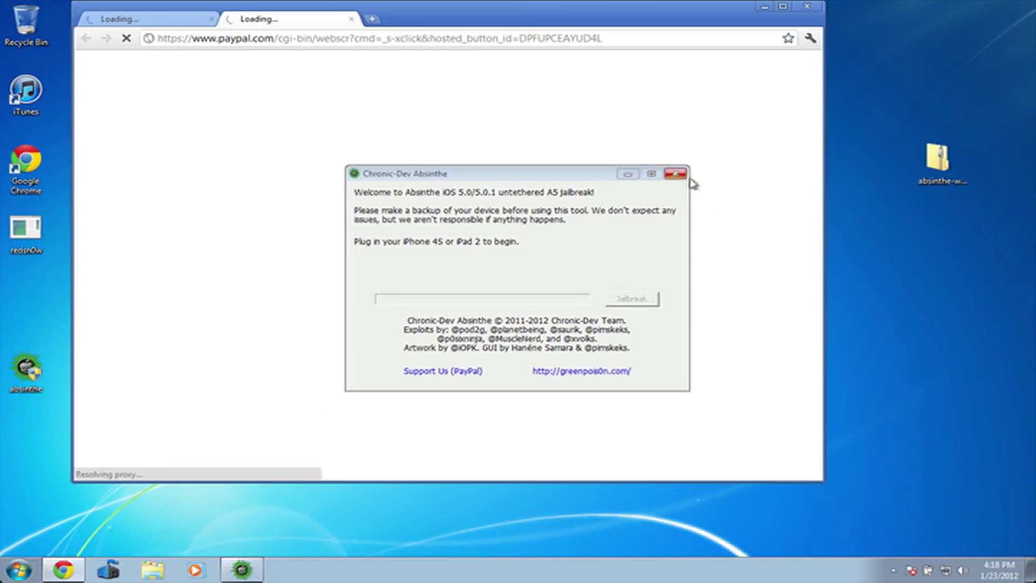
click(675, 173)
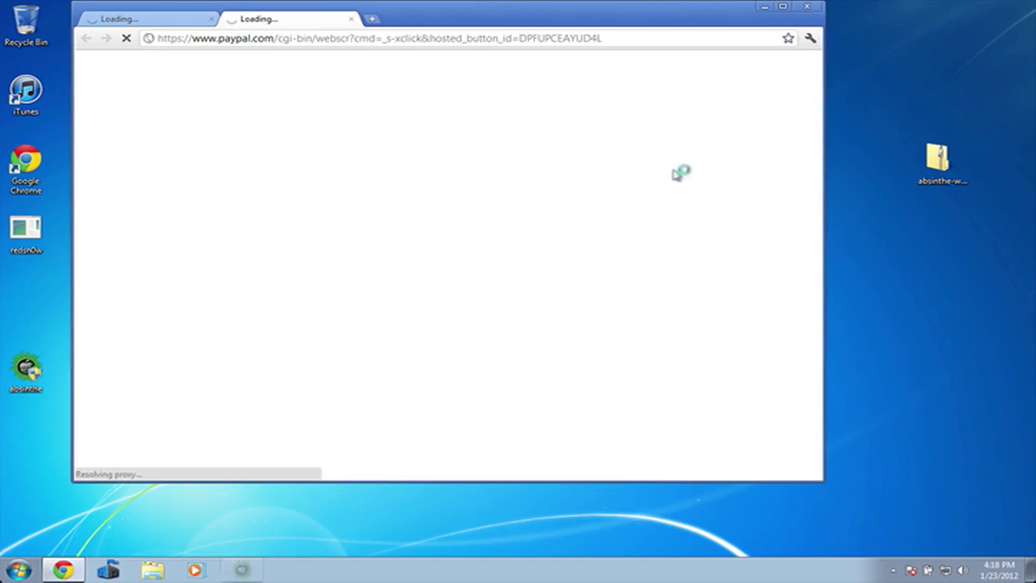
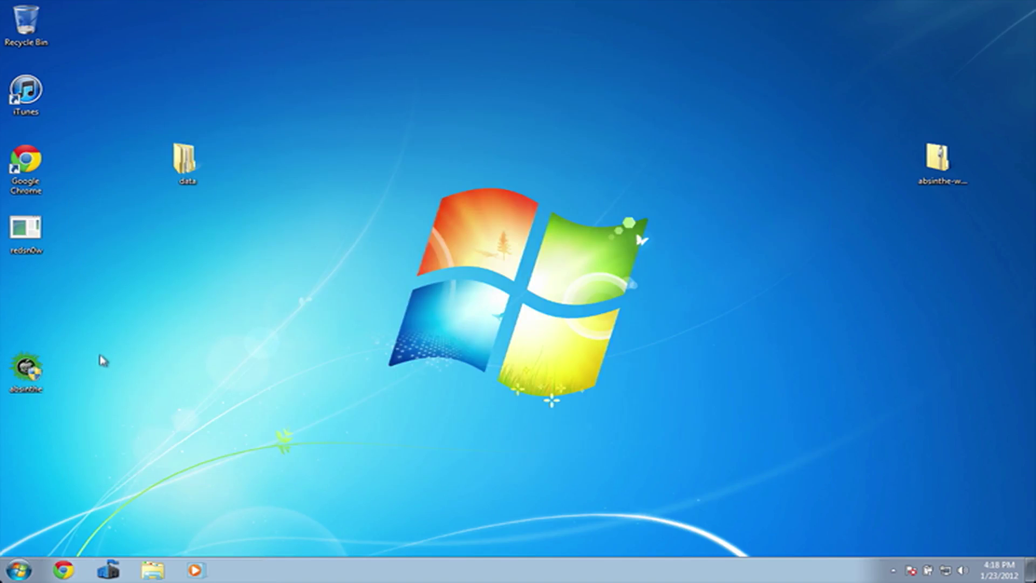
- Switch to the Mac desktop, launch TinyUmbrella, and authorize it with the admin password
key(ctrl+Left)
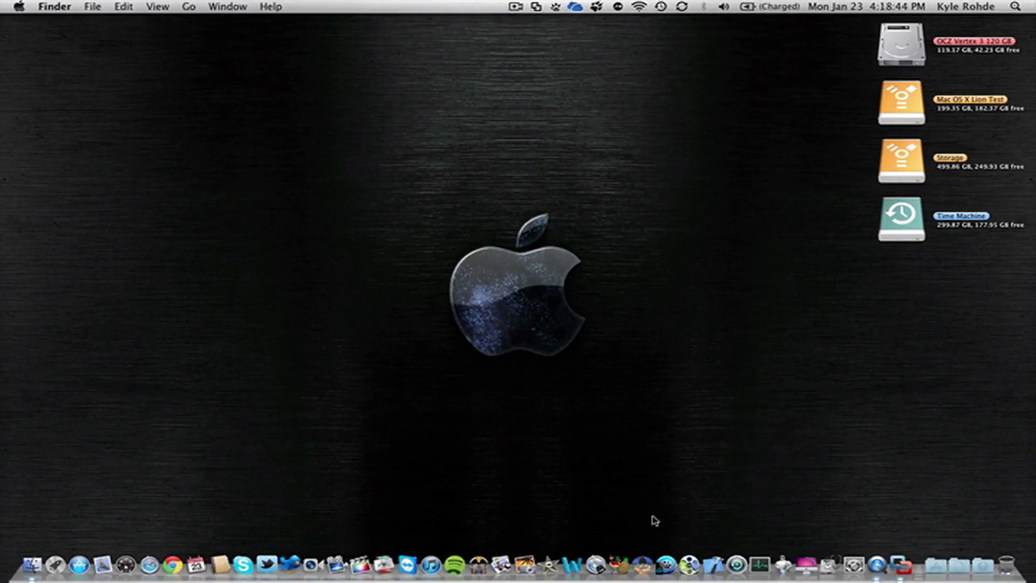
click(631, 542)
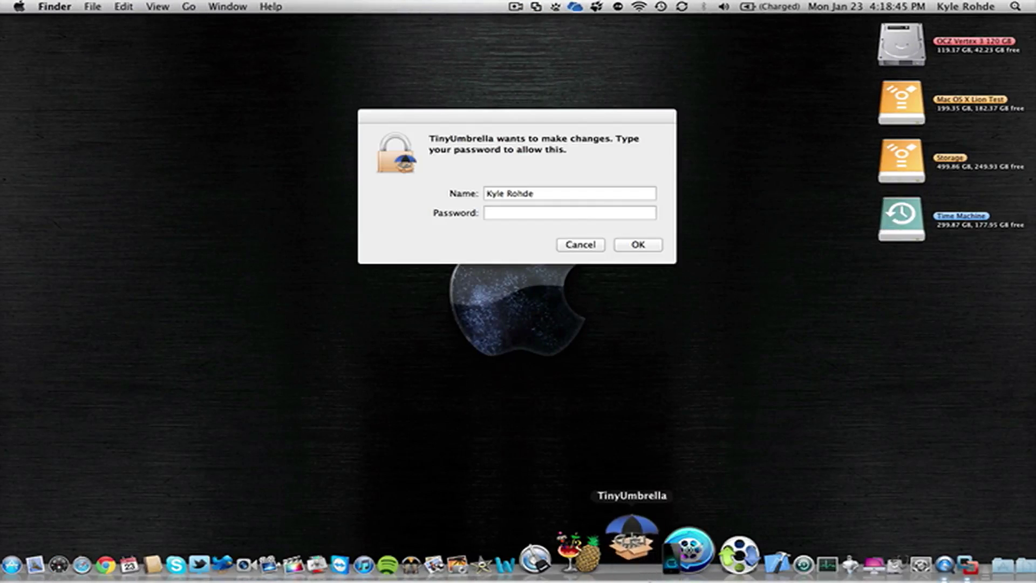
click(587, 213)
text(aaaaaaa)
key(Return)
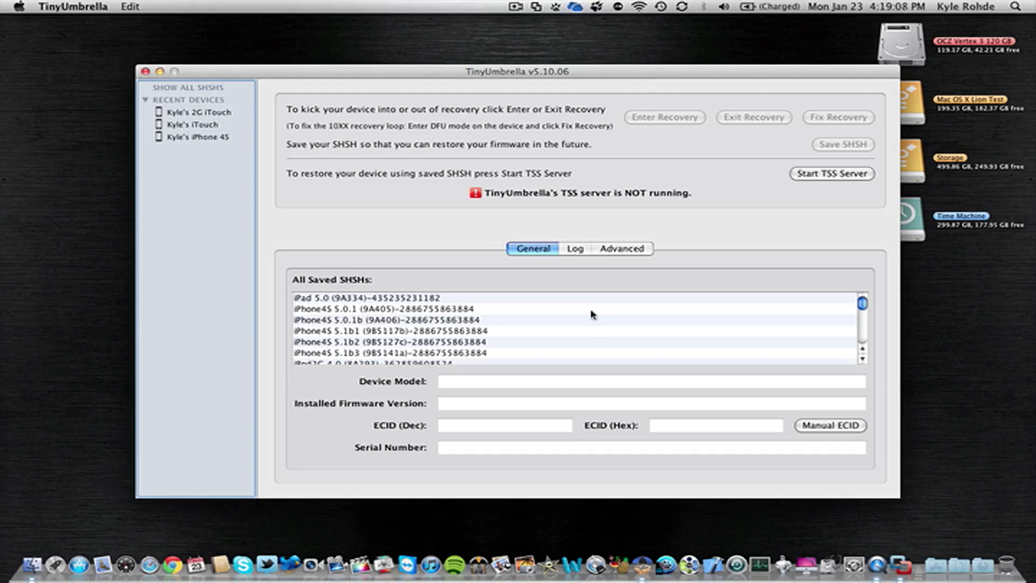
- Look through the All Saved SHSHs list, then close TinyUmbrella and return to the Windows 7 desktop
scroll(592, 314, down, 4)
scroll(593, 314, down, 3)
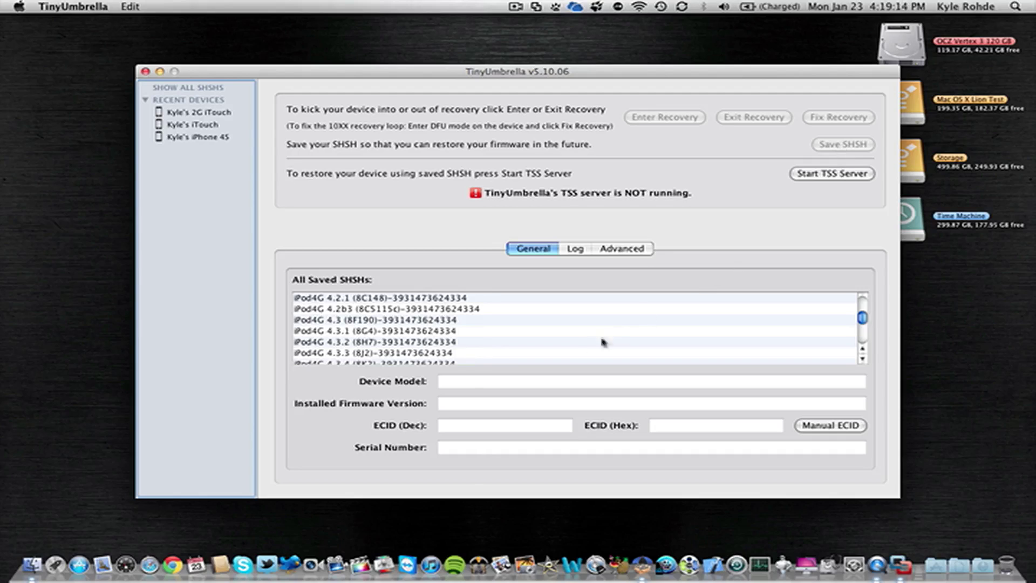
scroll(588, 348, down, 3)
scroll(587, 349, down, 3)
scroll(498, 331, up, 10)
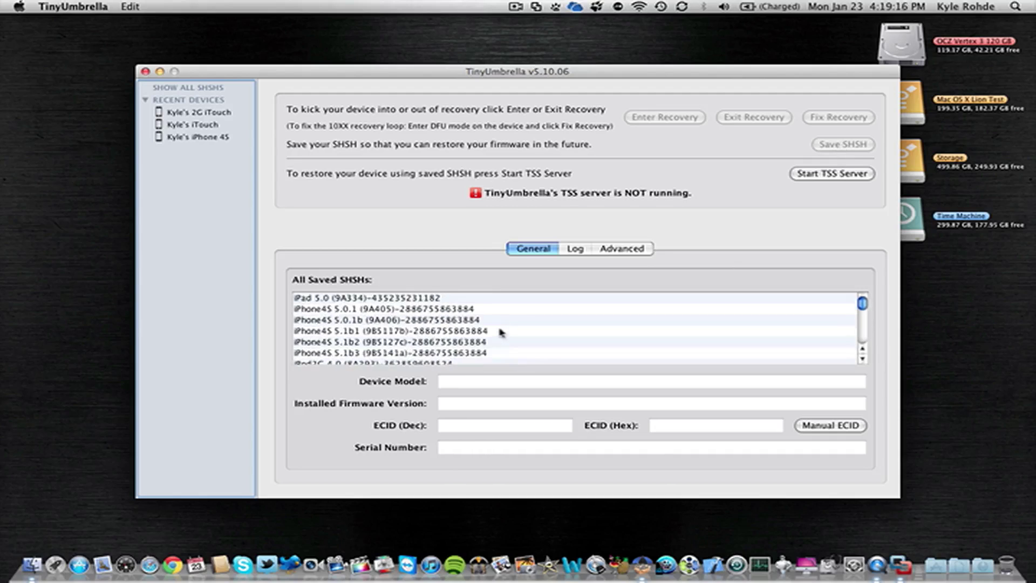
scroll(499, 332, down, 2)
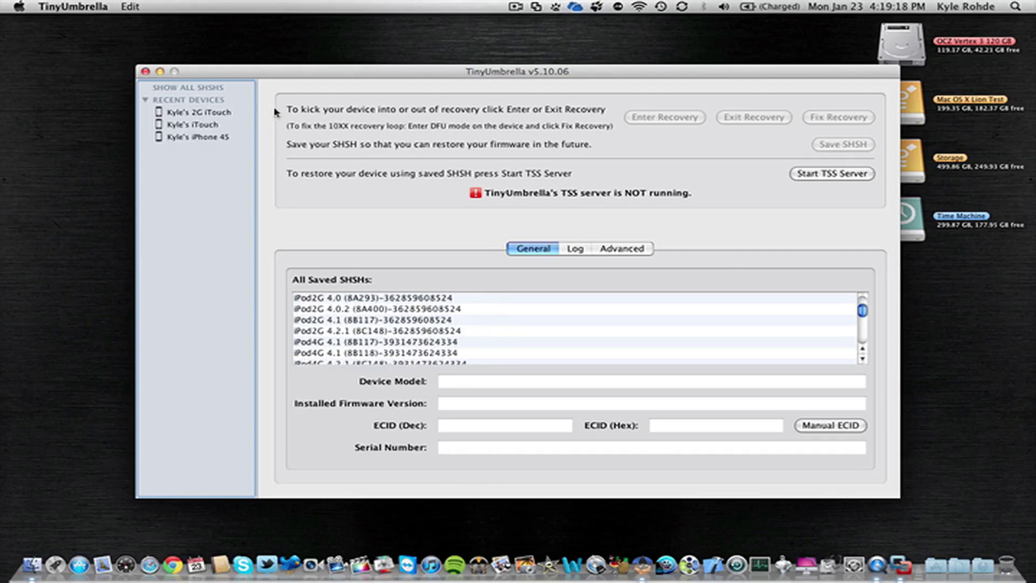
click(145, 72)
key(ctrl+Right)
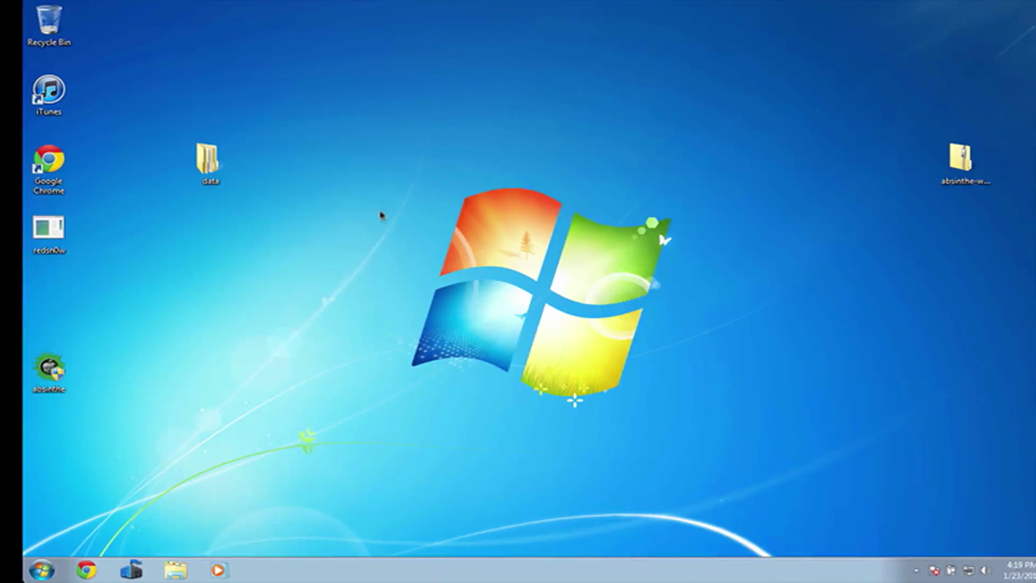